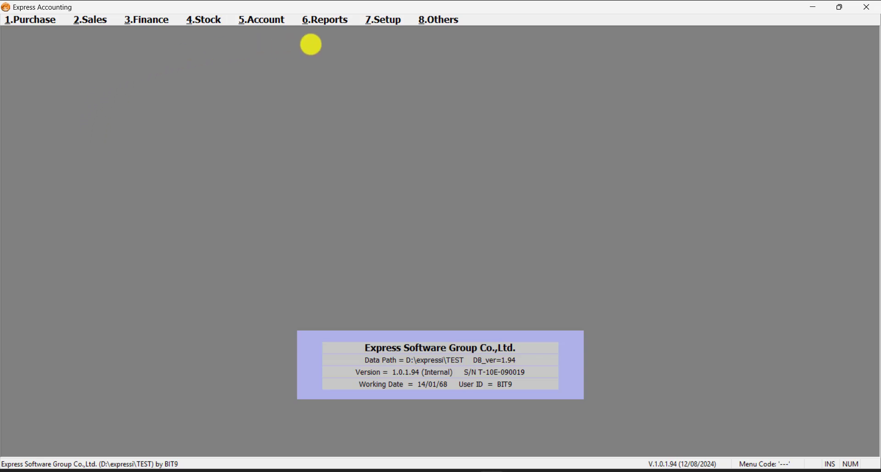
# Step: Open the Company Creation list as a floating window and place it near the middle of the workspace
pyautogui.click(385, 20)
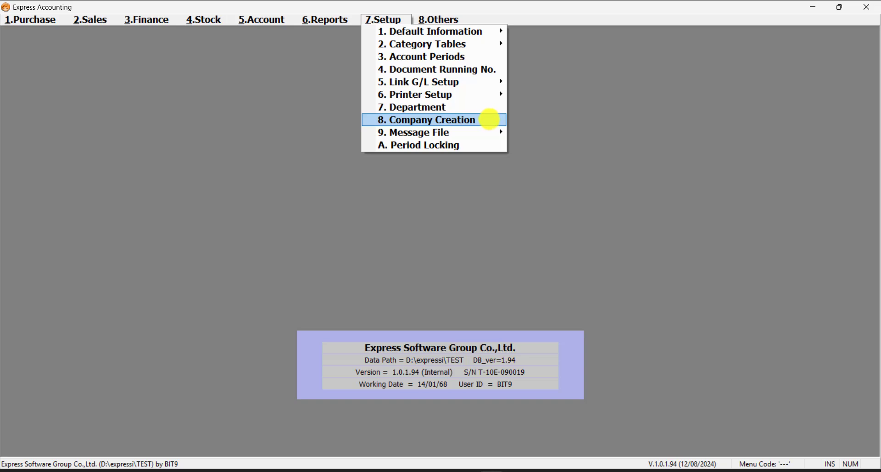
pyautogui.click(490, 121)
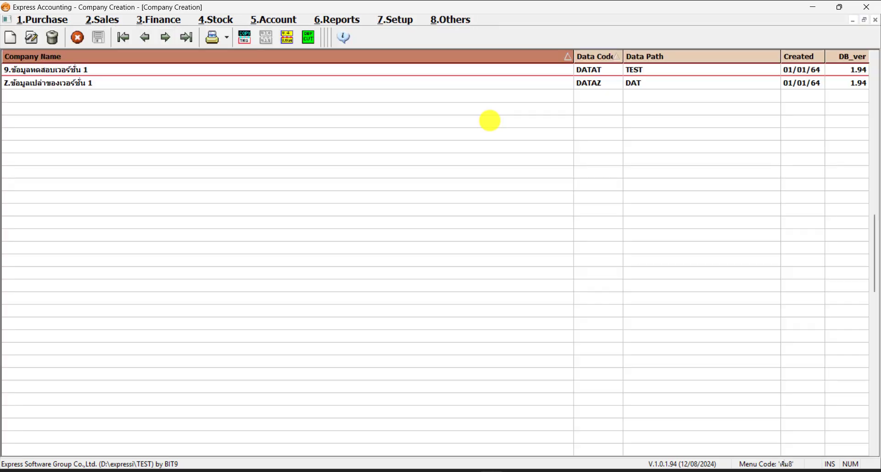
pyautogui.click(863, 19)
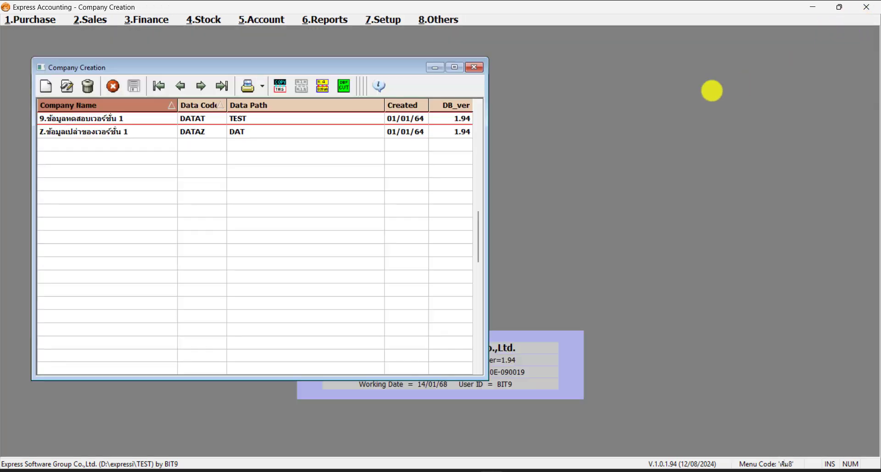
pyautogui.moveTo(321, 67); pyautogui.dragTo(526, 90)
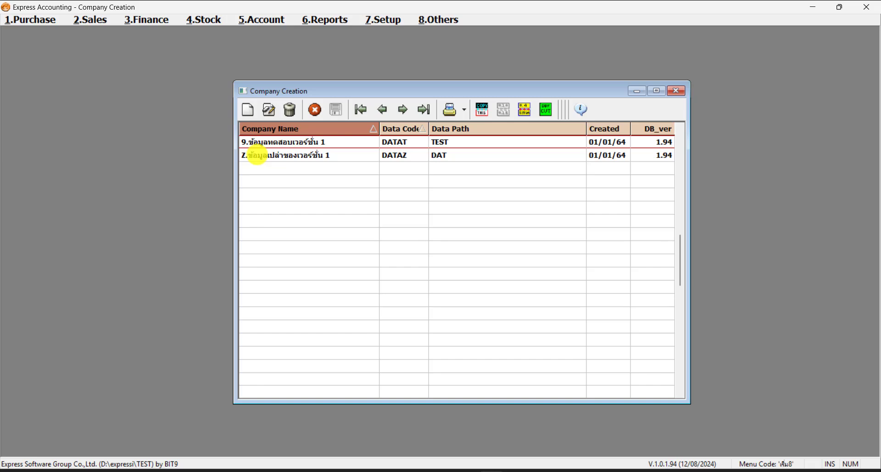
pyautogui.hotkey('alt', 'Tab')
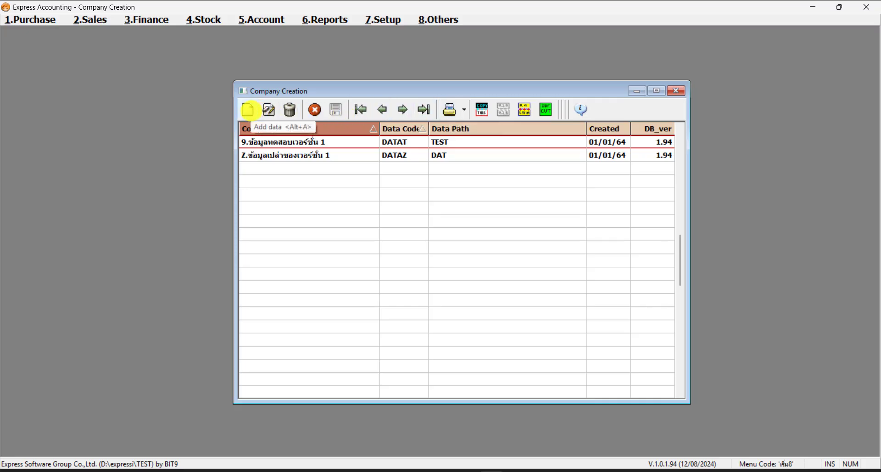
# Step: Add a new company record and replace its prefilled company name with 1.Express2025
pyautogui.click(248, 109)
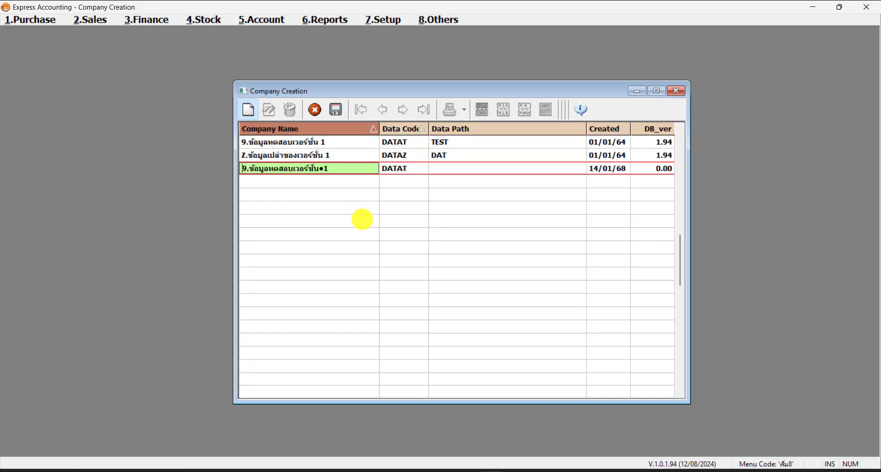
pyautogui.hotkey('shift', 'Right')
pyautogui.hotkey('shift', 'Right')
pyautogui.hotkey('shift', 'Right')
pyautogui.hotkey('shift', 'Right')
pyautogui.hotkey('shift', 'Right')
pyautogui.hotkey('shift', 'Right')
pyautogui.hotkey('shift', 'Right')
pyautogui.hotkey('shift', 'Right')
pyautogui.hotkey('shift', 'Right')
pyautogui.hotkey('shift', 'Right')
pyautogui.hotkey('shift', 'Right')
pyautogui.hotkey('shift', 'Right')
pyautogui.hotkey('shift', 'Right')
pyautogui.hotkey('shift', 'Right')
pyautogui.hotkey('shift', 'Right')
pyautogui.hotkey('shift', 'Right')
pyautogui.hotkey('shift', 'Right')
pyautogui.hotkey('shift', 'Right')
pyautogui.hotkey('shift', 'Right')
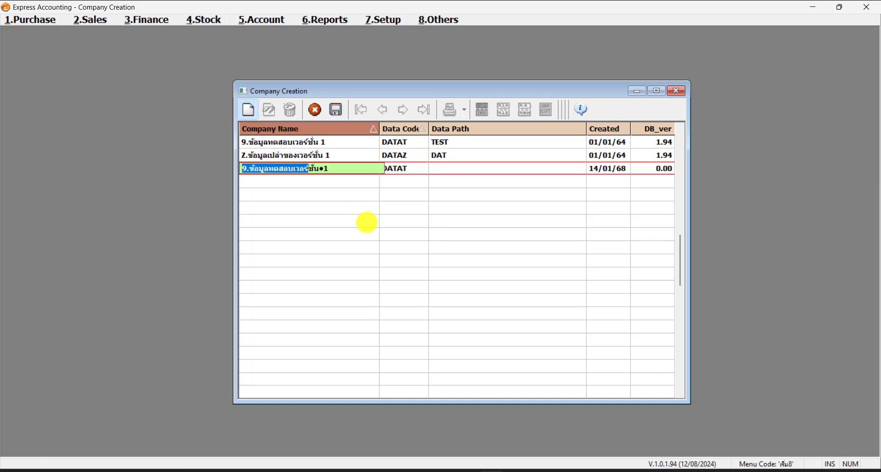
pyautogui.write('1')
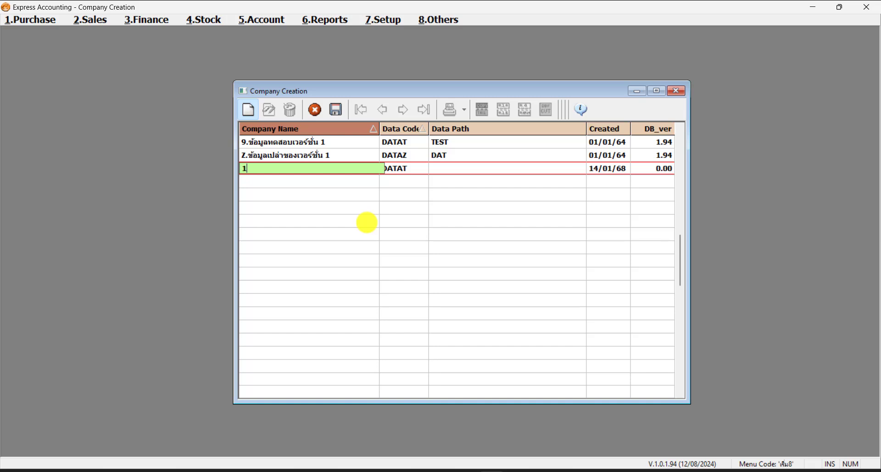
pyautogui.write('.Express2025')
pyautogui.press('Return')
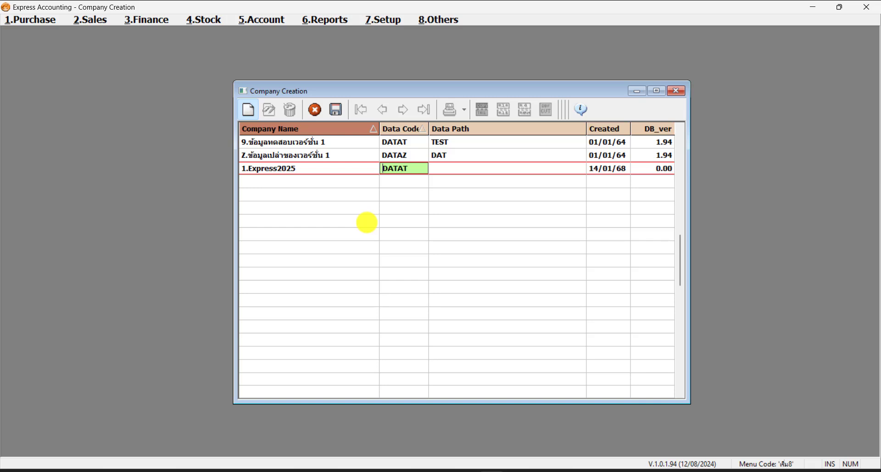
# Step: Keep the data code DATAT for the new company and set its data path to ESG2025
pyautogui.press('Return')
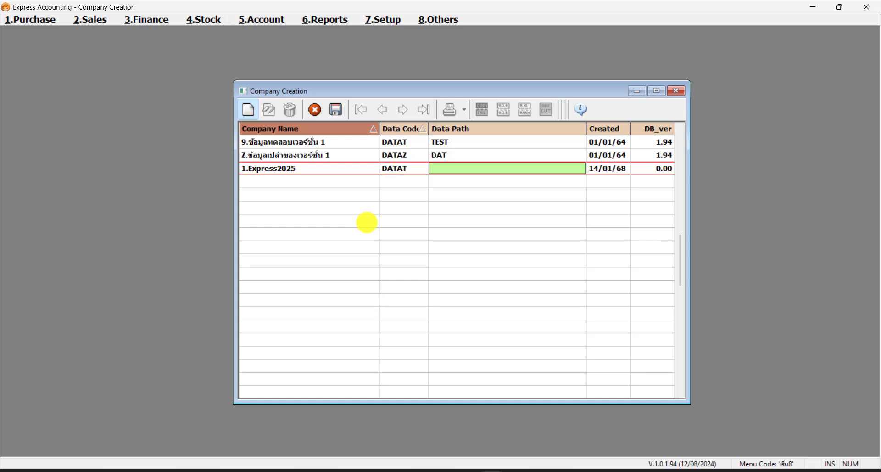
pyautogui.press('capslock')
pyautogui.write('ESG')
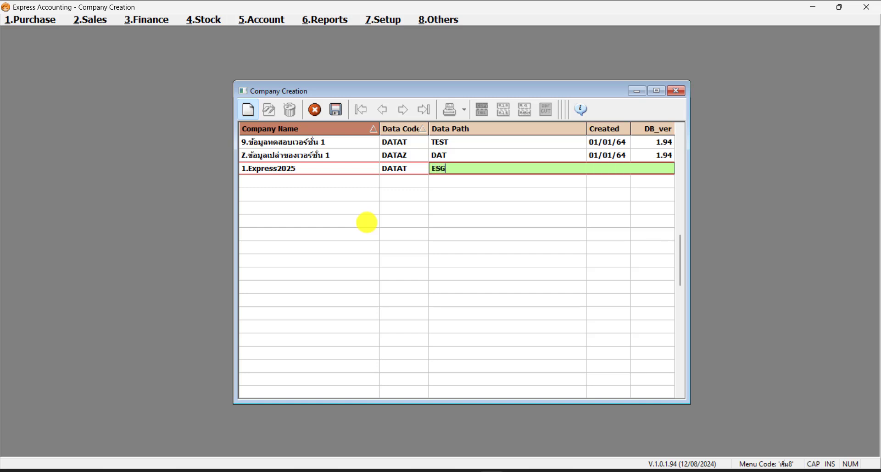
pyautogui.write('2025')
pyautogui.press('Return')
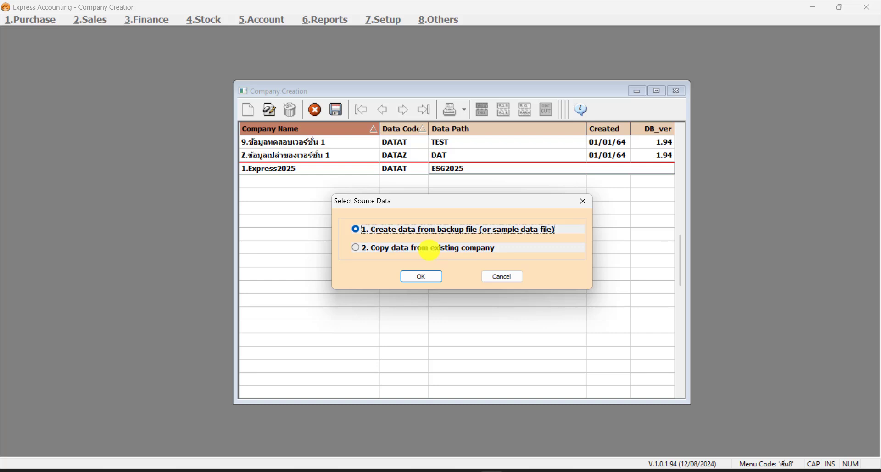
# Step: Create the company's data by copying the existing company with data code DATAZ and path DAT, and cancel the extra new record
pyautogui.click(429, 248)
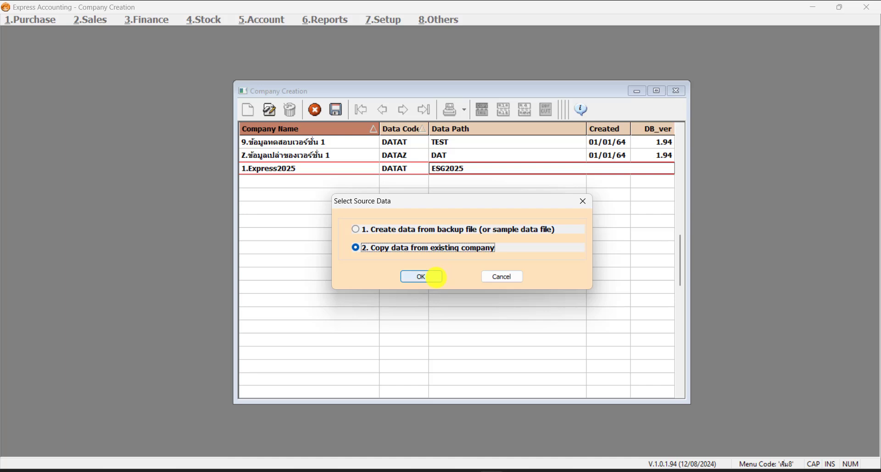
pyautogui.click(435, 276)
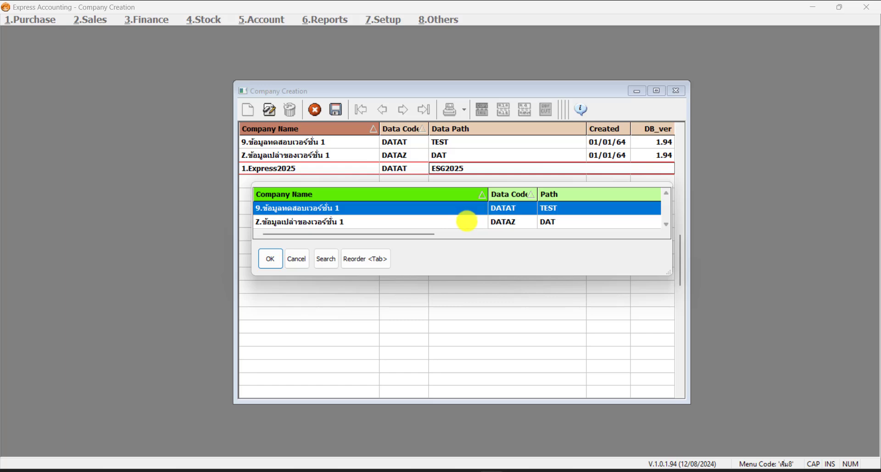
pyautogui.click(466, 221)
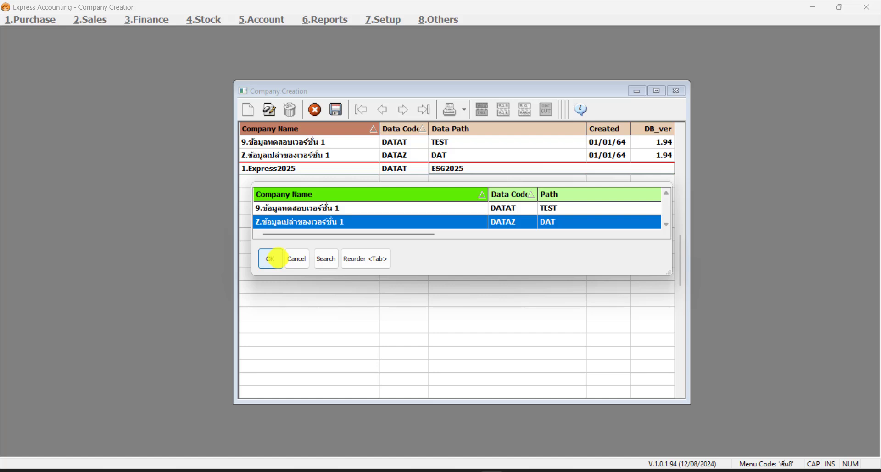
pyautogui.click(271, 259)
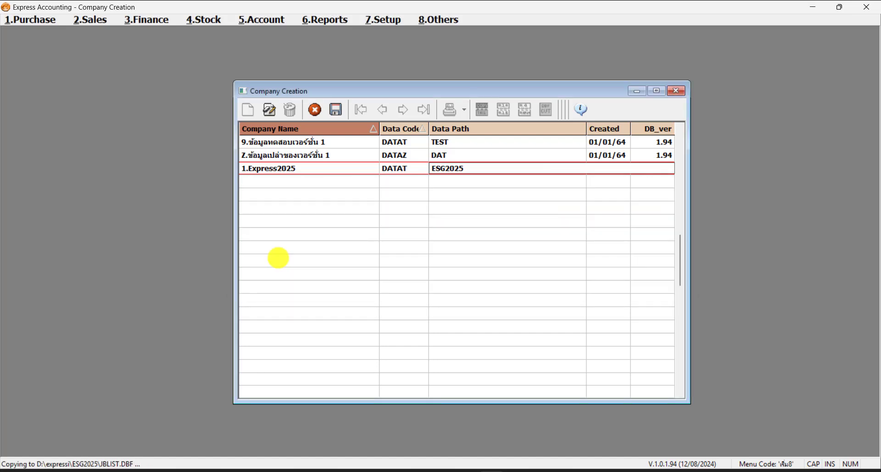
pyautogui.click(464, 262)
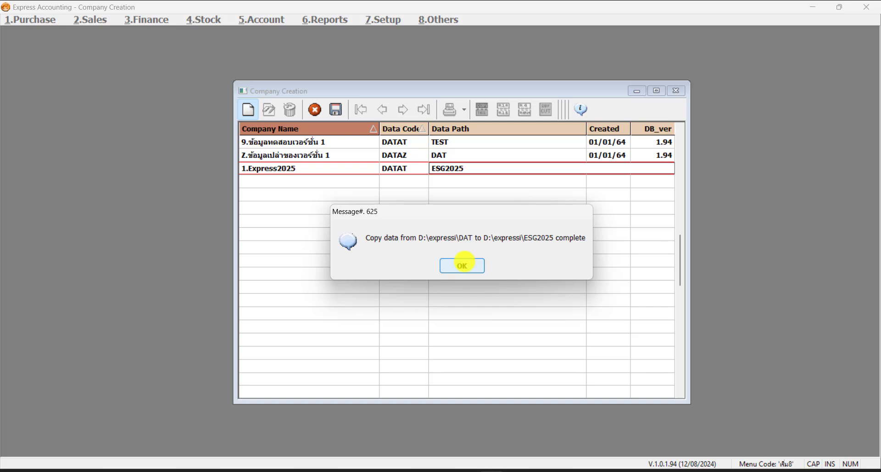
pyautogui.click(462, 265)
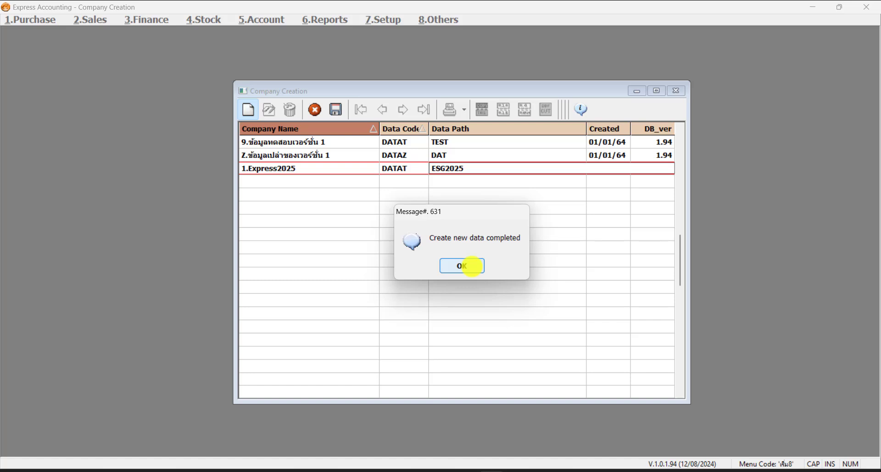
pyautogui.click(470, 266)
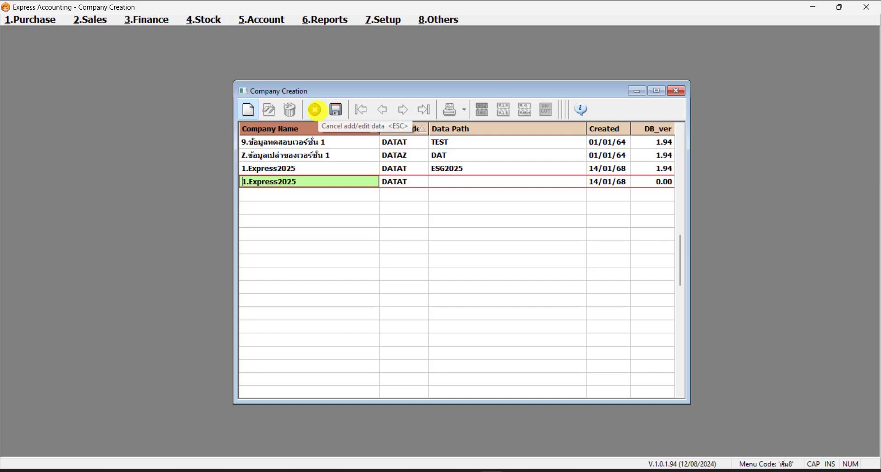
pyautogui.click(314, 109)
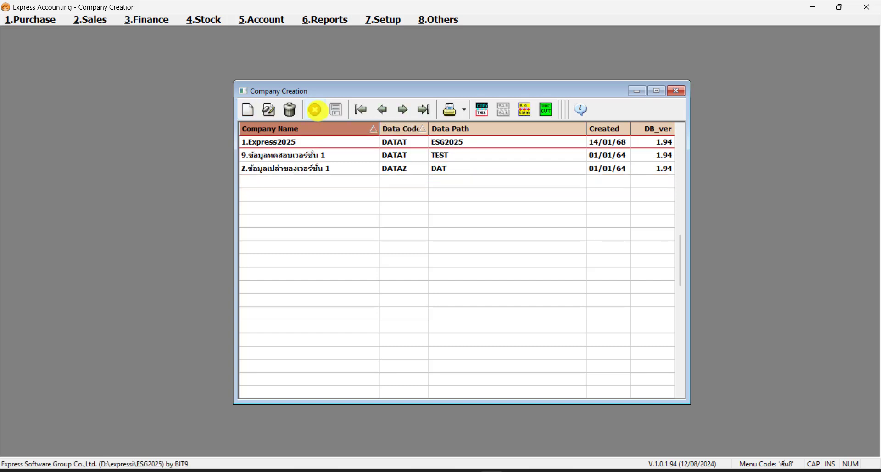